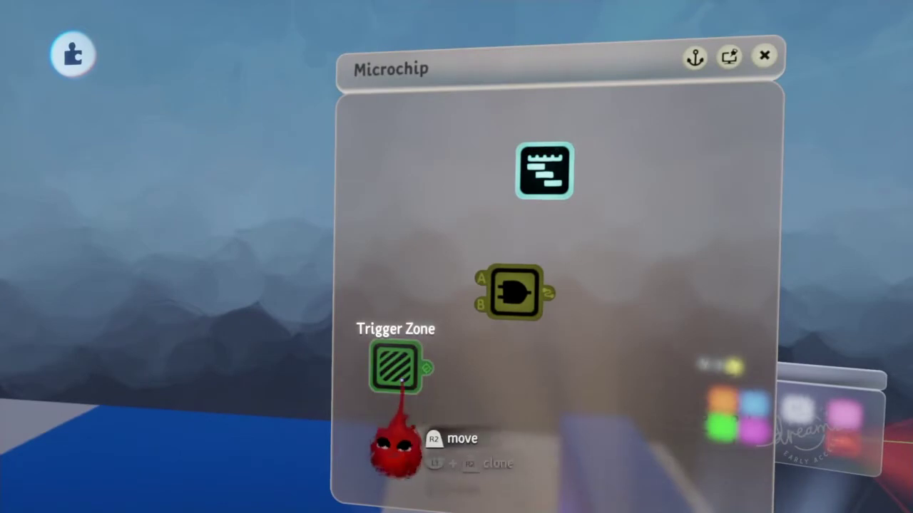
Check the blue portal's trigger zone settings and wire its detection output to Input B of the AND gate
click(396, 367)
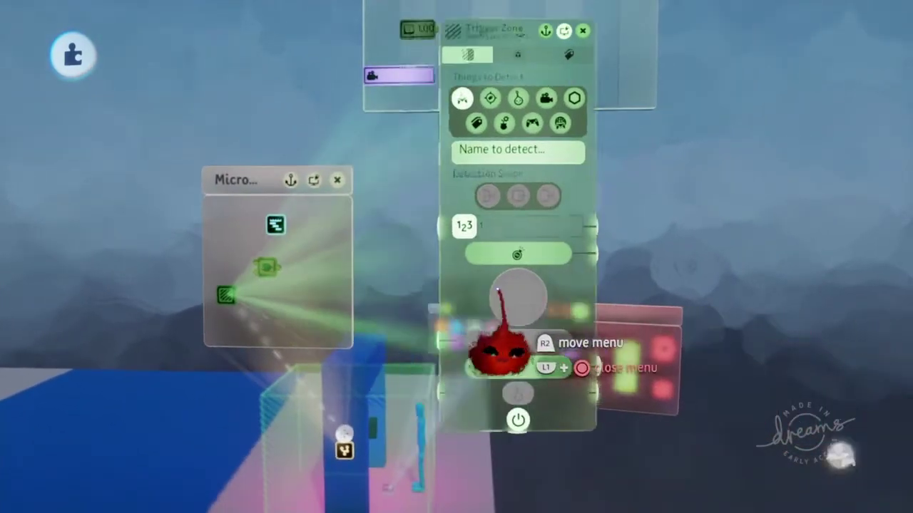
middle_drag(360, 367, 392, 342)
scroll(427, 272, up, 5)
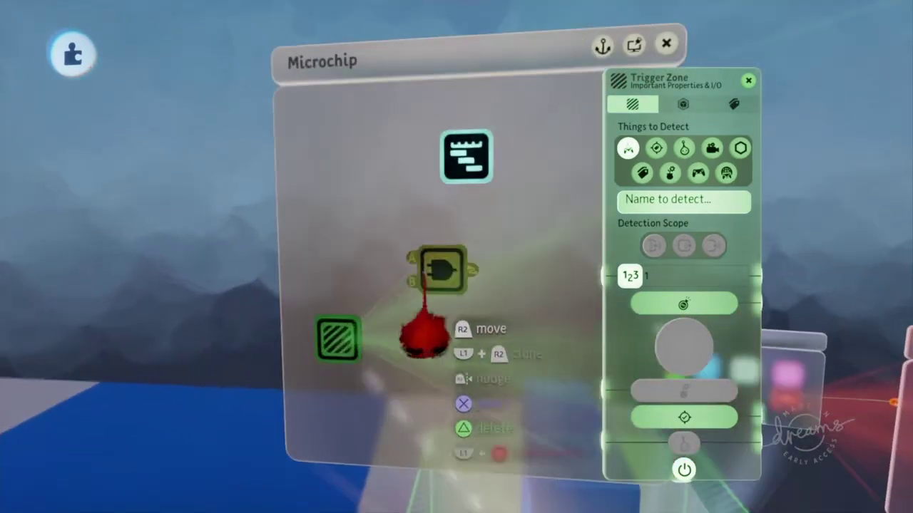
click(748, 81)
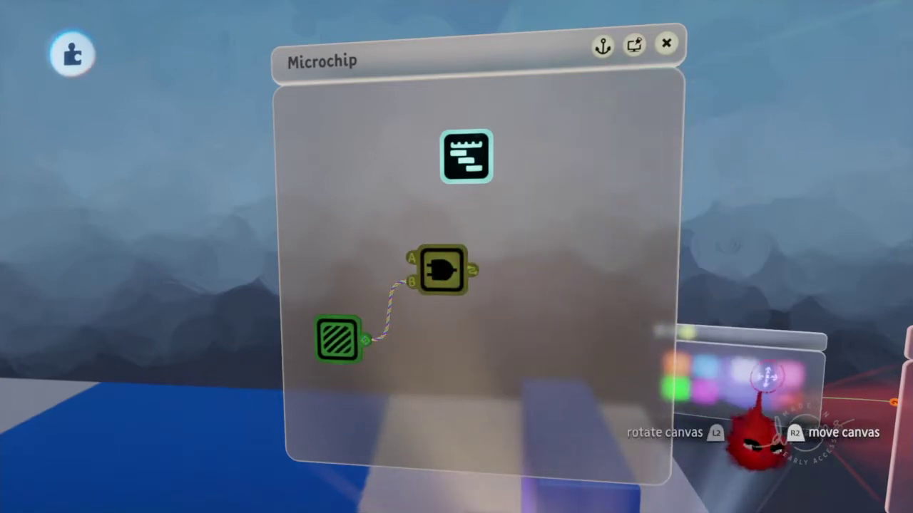
Wire an output from the Controller Logic chip to Input A of the blue portal's AND gate
middle_drag(768, 377, 749, 390)
middle_drag(747, 437, 444, 492)
drag(450, 430, 499, 117)
scroll(530, 135, down, 5)
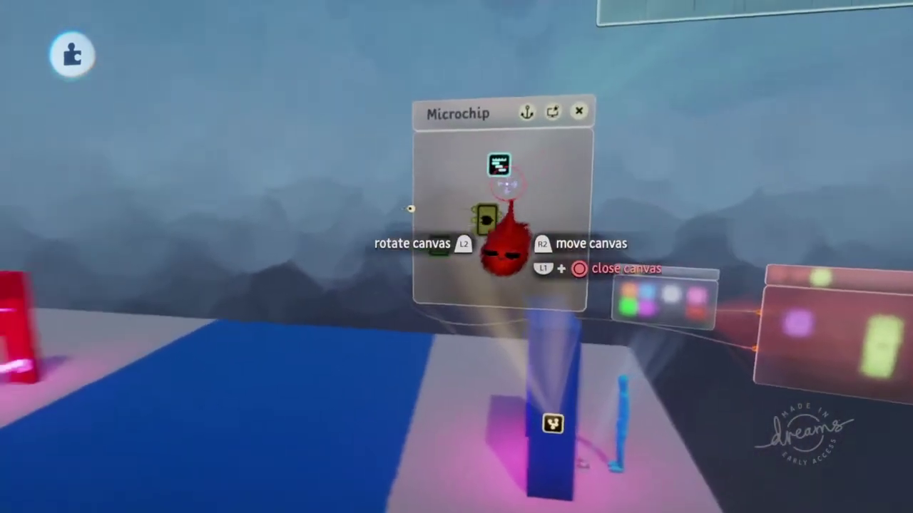
middle_drag(507, 186, 524, 188)
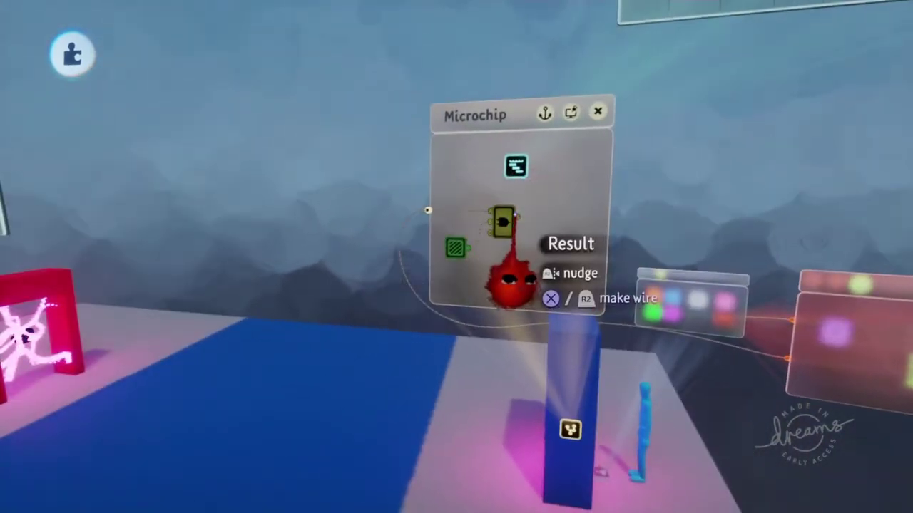
Wire the AND gate's result to the power input of the blue portal's timeline and close the timeline's settings
click(507, 284)
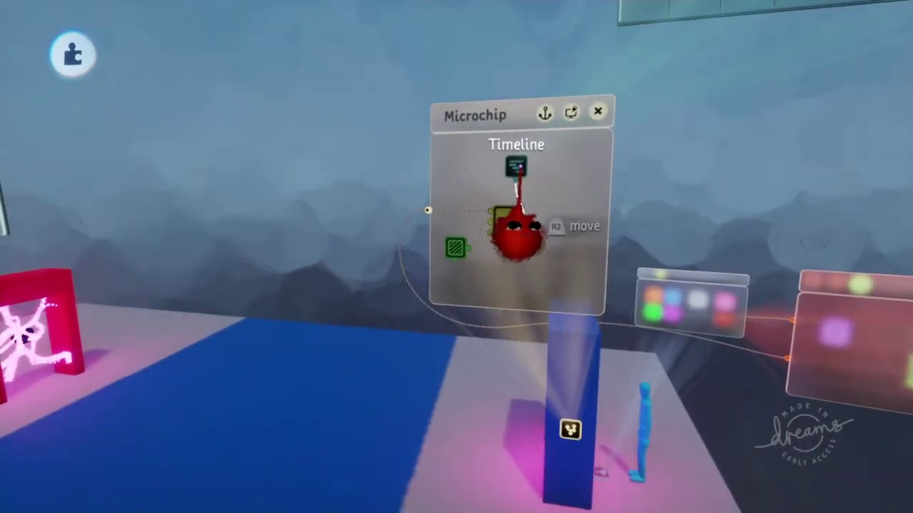
scroll(521, 167, up, 5)
right_click(512, 172)
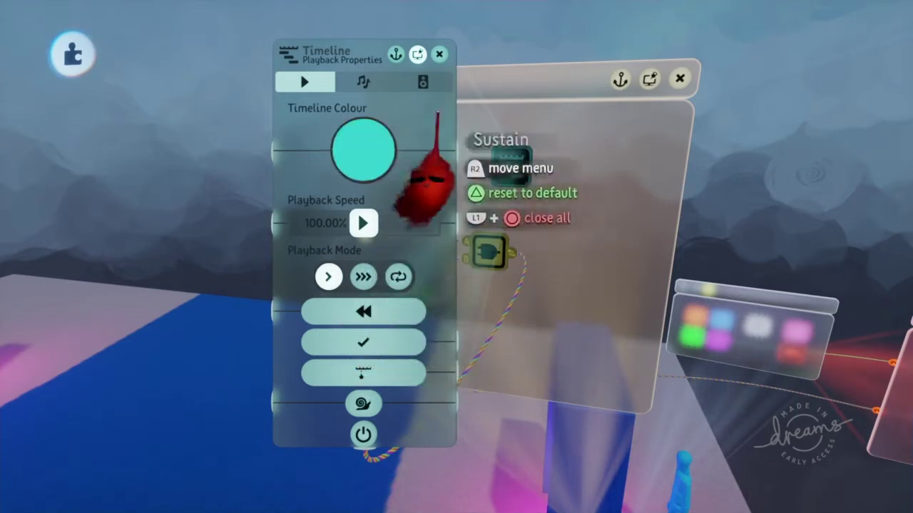
click(440, 55)
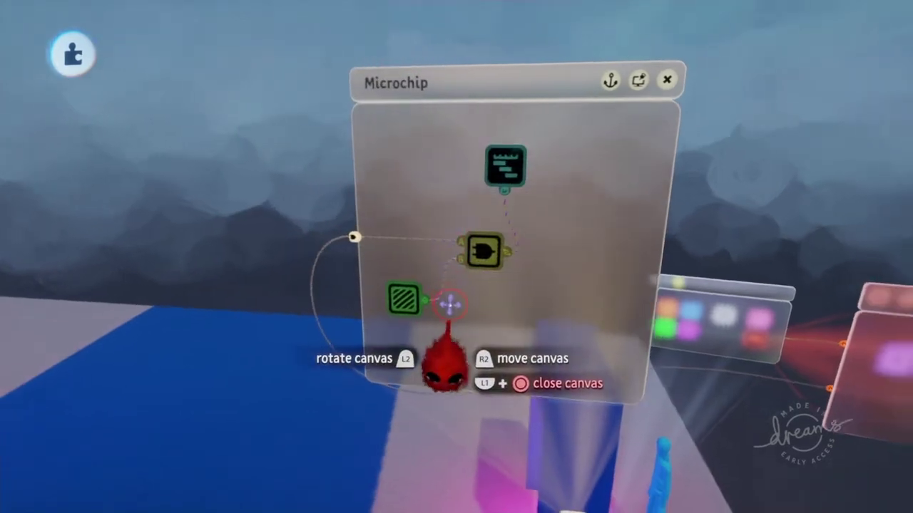
Wire the 1.00 block in the blue portal's timeline to the figure-icon gadget in the Controller Logic chip
scroll(510, 184, down, 5)
middle_drag(513, 188, 526, 126)
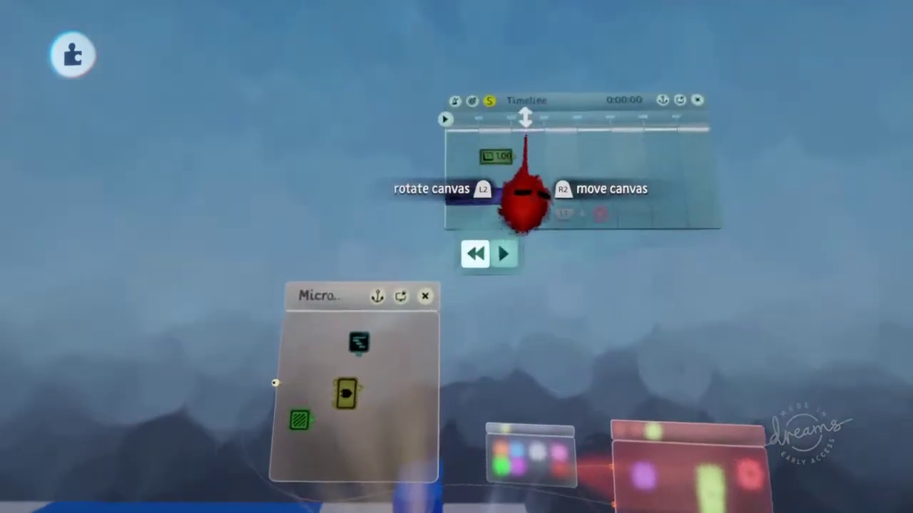
scroll(528, 107, up, 5)
scroll(528, 93, up, 5)
middle_drag(529, 93, 476, 182)
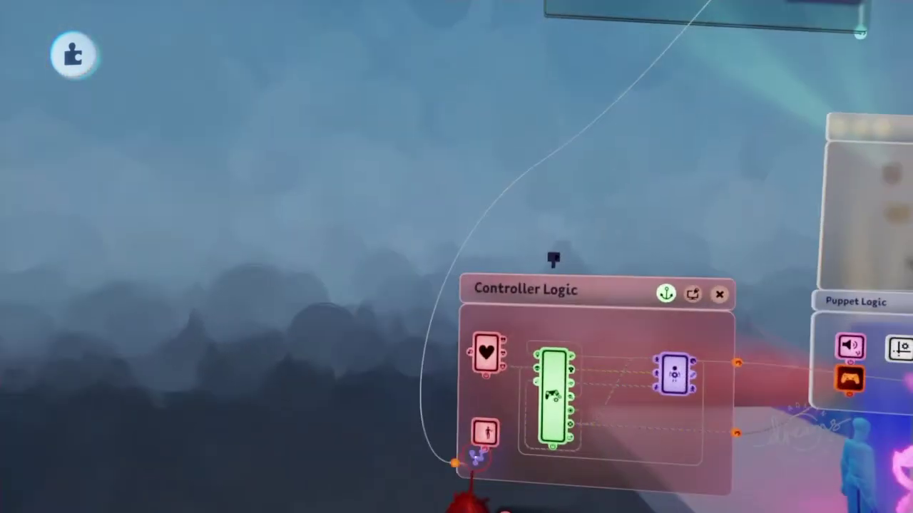
scroll(512, 260, down, 5)
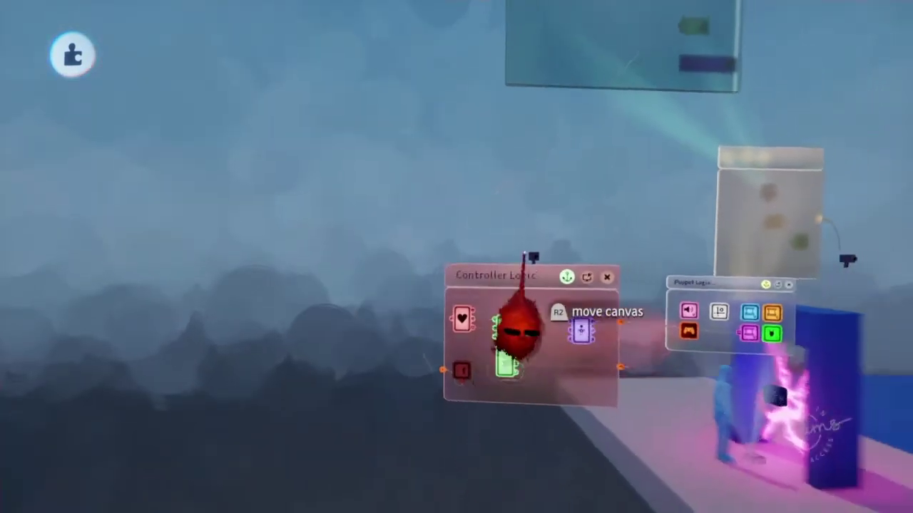
Wire the red portal's trigger zone to Input B of its AND gate, and the gate's result to its timeline's power
middle_drag(553, 168, 546, 153)
mouse_move(546, 178)
mouse_down()
mouse_move(519, 187)
mouse_move(499, 281)
mouse_move(377, 391)
mouse_move(311, 373)
mouse_move(294, 318)
mouse_move(318, 428)
mouse_move(285, 463)
mouse_move(303, 457)
mouse_up()
middle_drag(323, 385, 642, 383)
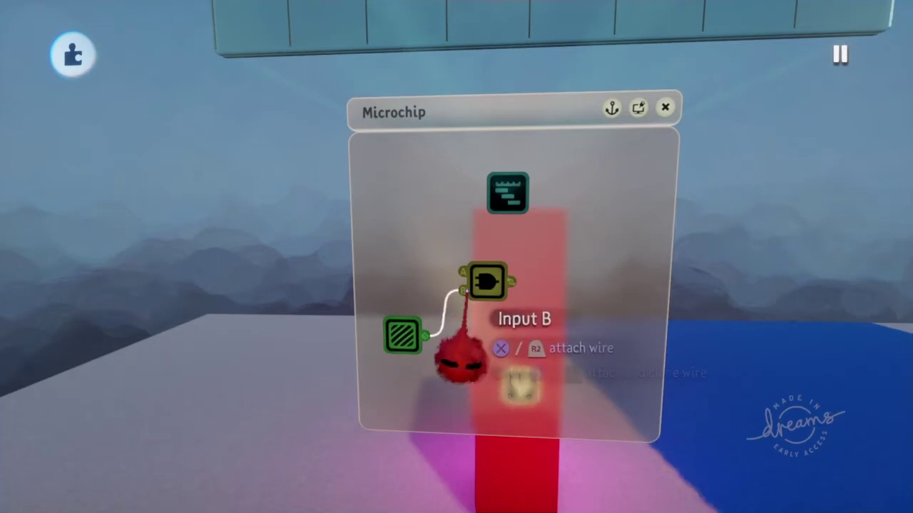
drag(440, 321, 462, 290)
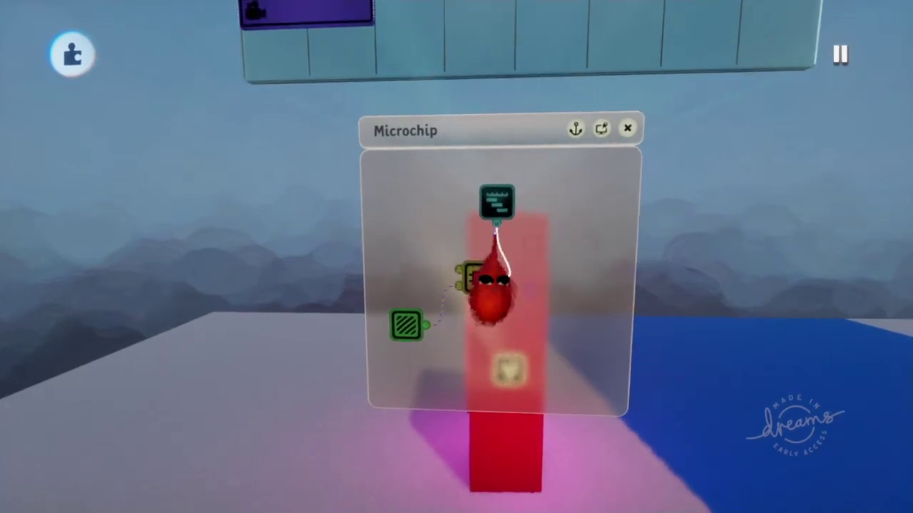
drag(496, 230, 497, 224)
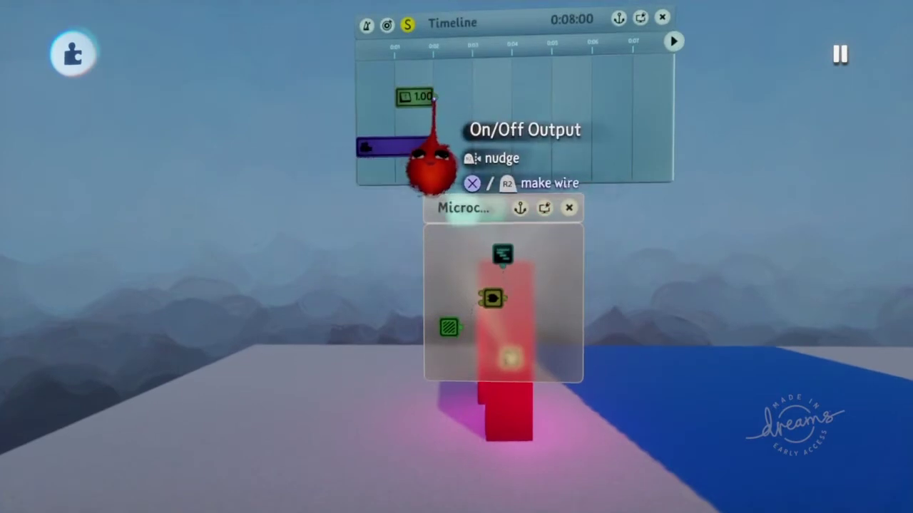
Wire the On/Off output of the red portal's timeline block to the figure-icon gadget in the Controller Logic chip
drag(433, 166, 570, 377)
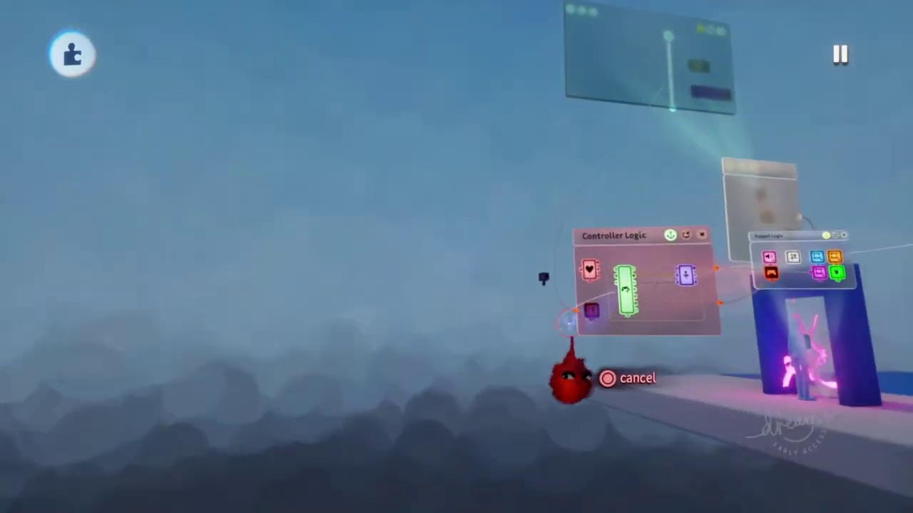
click(597, 314)
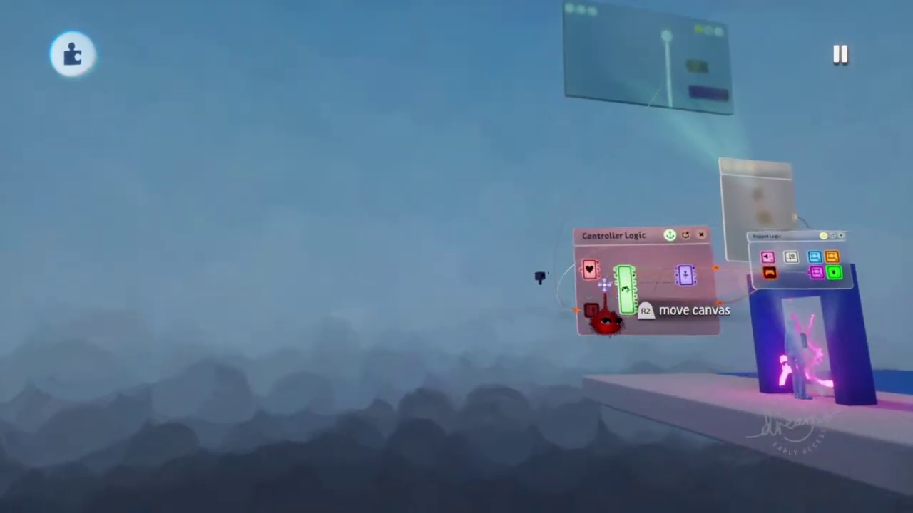
middle_drag(600, 300, 384, 134)
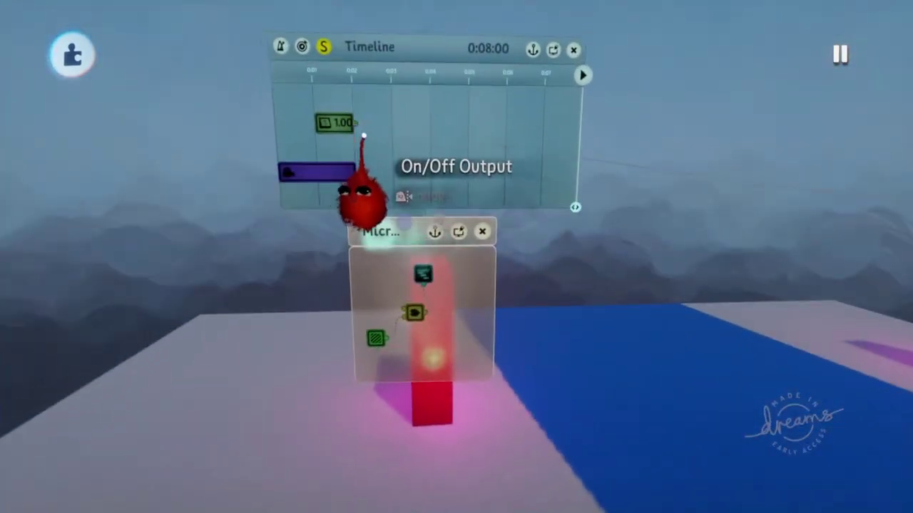
Connect a wire from the Controller Logic chip to Input A of the red portal's AND gate
middle_drag(450, 333, 624, 258)
mouse_move(621, 352)
middle_down()
mouse_move(631, 309)
mouse_move(627, 339)
middle_up()
middle_drag(611, 246, 475, 330)
drag(464, 340, 577, 385)
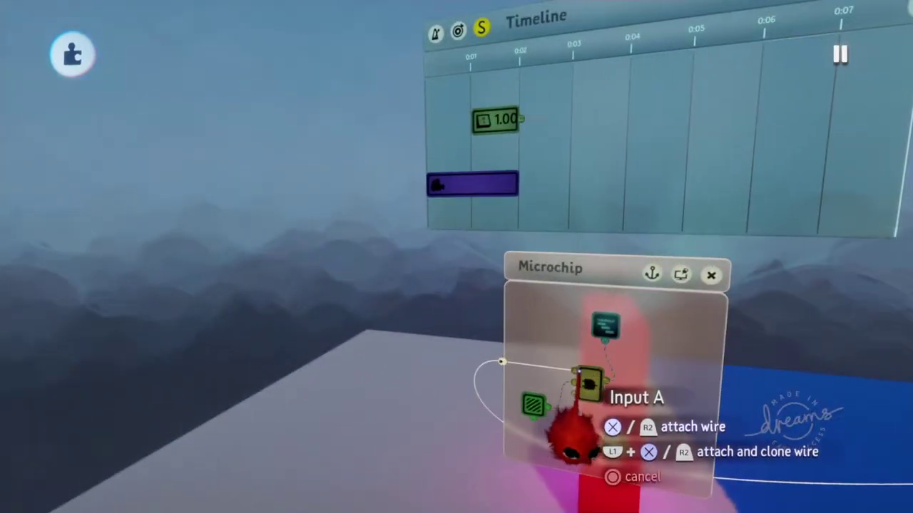
click(578, 370)
Bring up the 2 way scene's menu, return to the scene and examine the blue portal's microchip, timeline and doorway
scroll(574, 378, down, 5)
key(Escape)
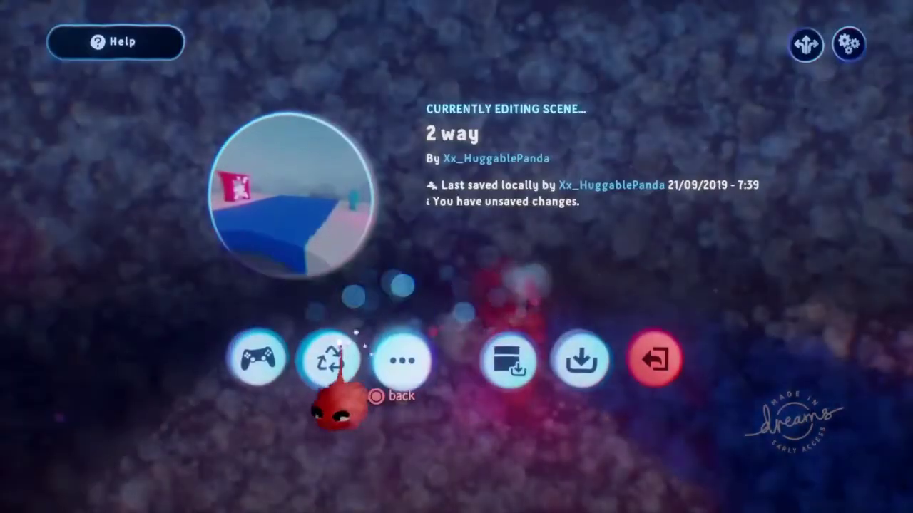
click(332, 357)
click(479, 314)
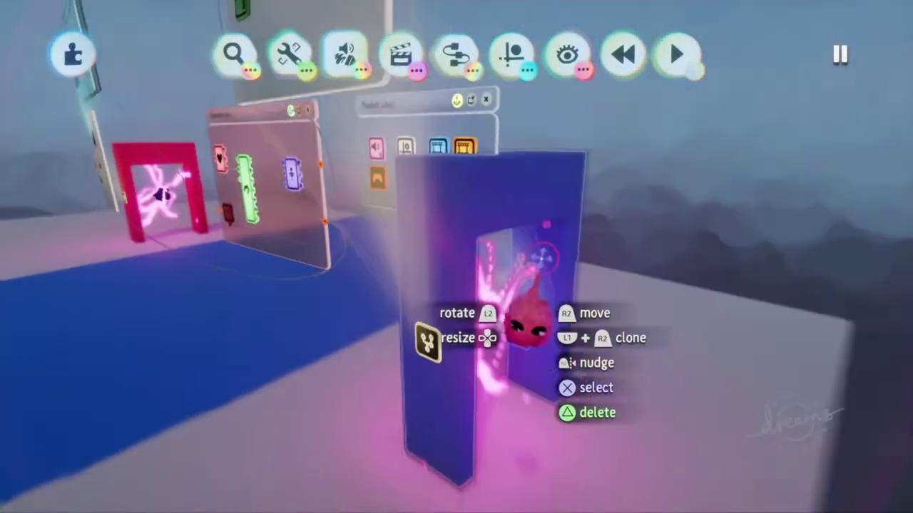
middle_drag(542, 257, 561, 216)
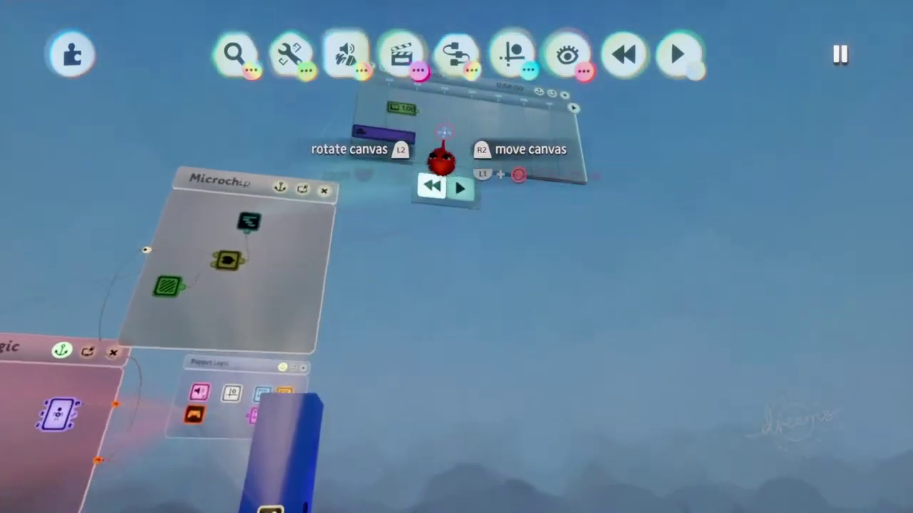
mouse_move(442, 161)
middle_down()
mouse_move(442, 145)
mouse_move(435, 157)
mouse_move(445, 147)
middle_up()
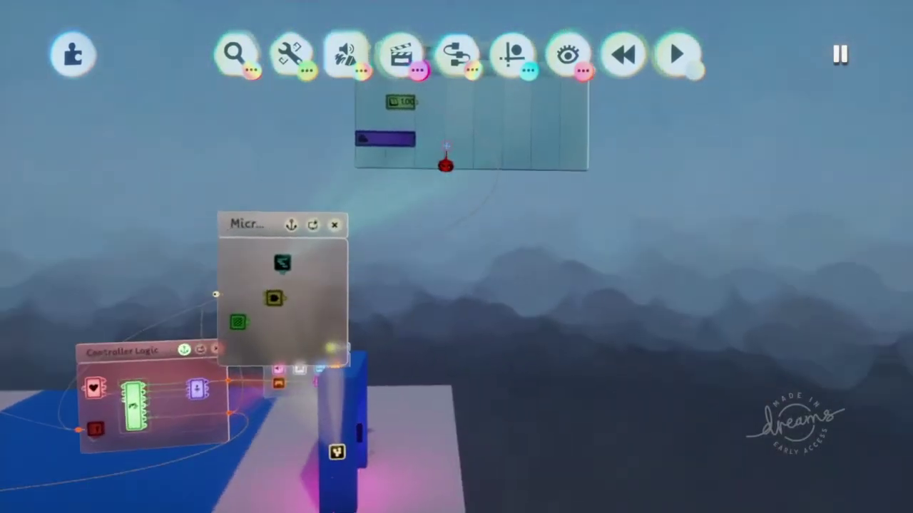
middle_drag(420, 405, 406, 499)
middle_drag(393, 453, 383, 459)
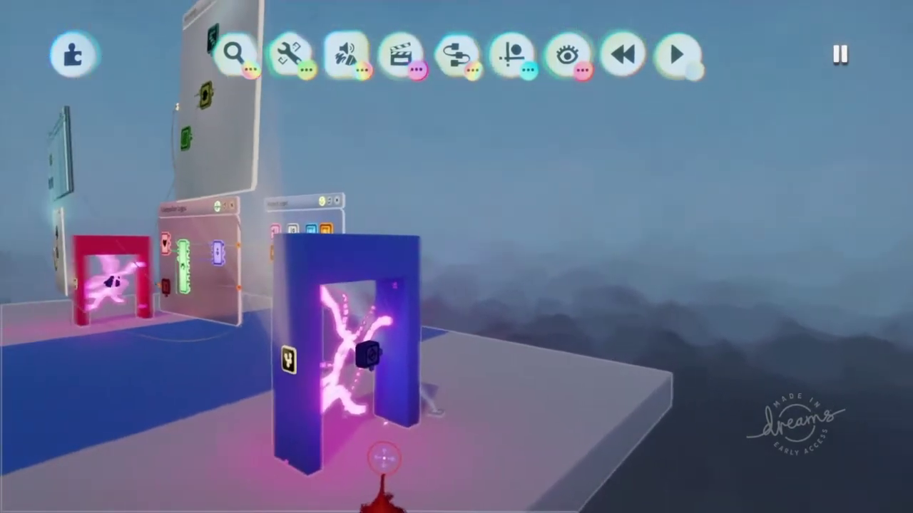
middle_drag(398, 428, 358, 170)
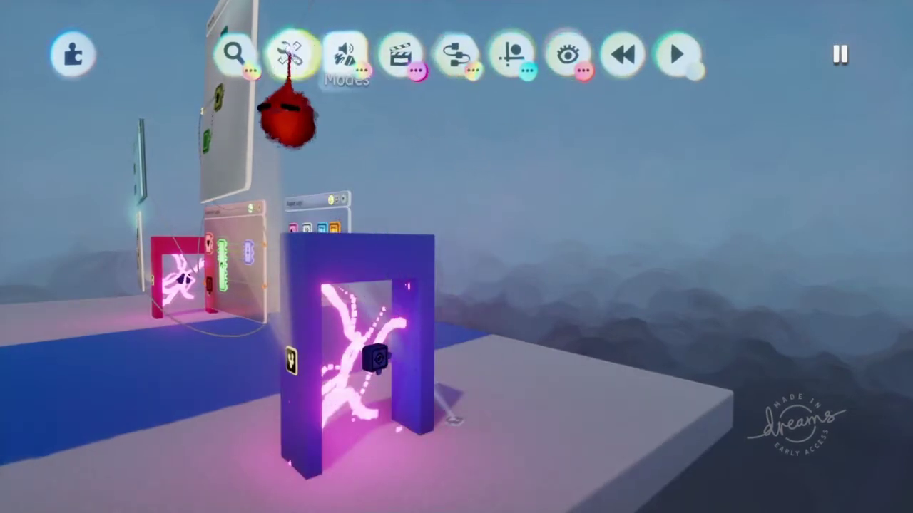
Paint one straight horizontal stroke leading outward from the middle of the blue portal's opening and exit paint mode
click(288, 56)
click(345, 54)
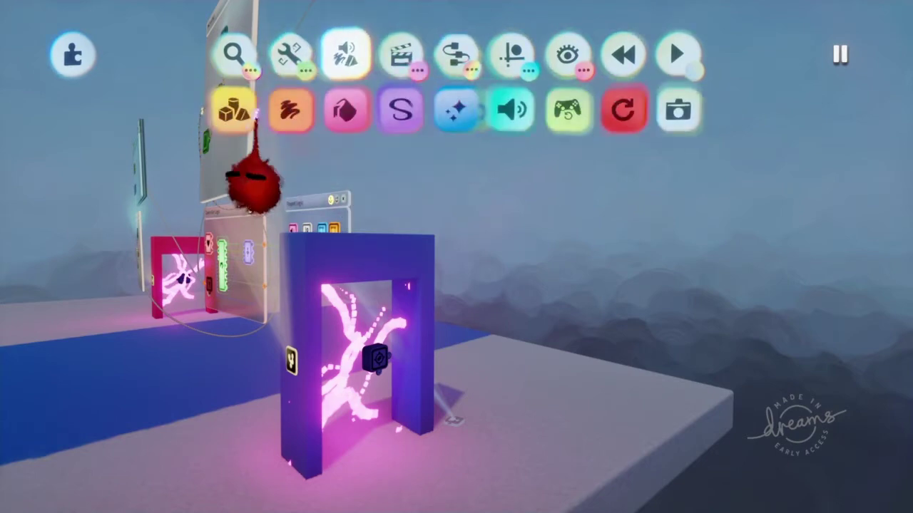
click(289, 110)
middle_drag(371, 391, 385, 377)
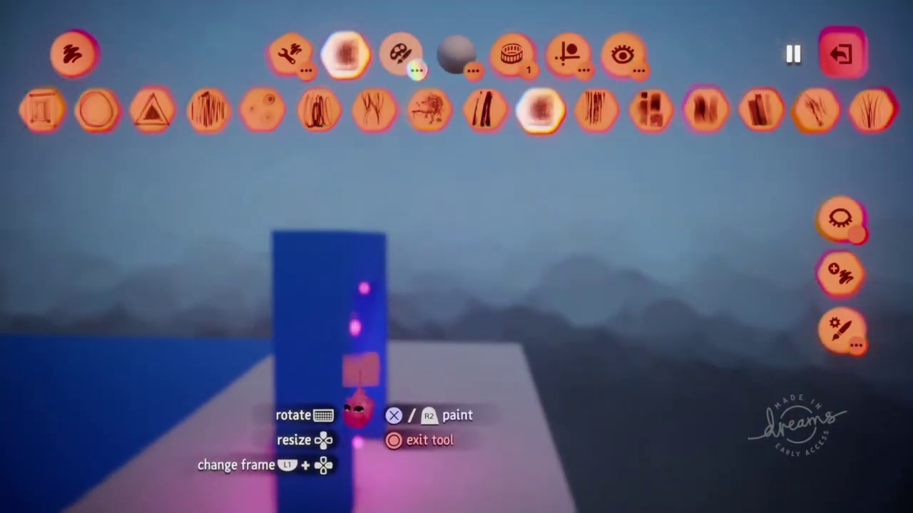
middle_drag(356, 409, 372, 408)
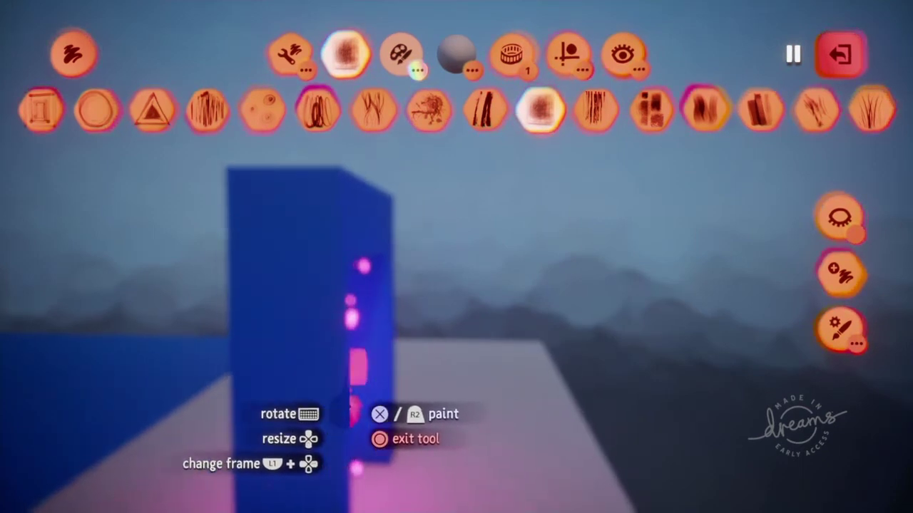
mouse_move(348, 412)
mouse_down()
mouse_move(417, 392)
mouse_move(397, 430)
mouse_move(404, 400)
mouse_up()
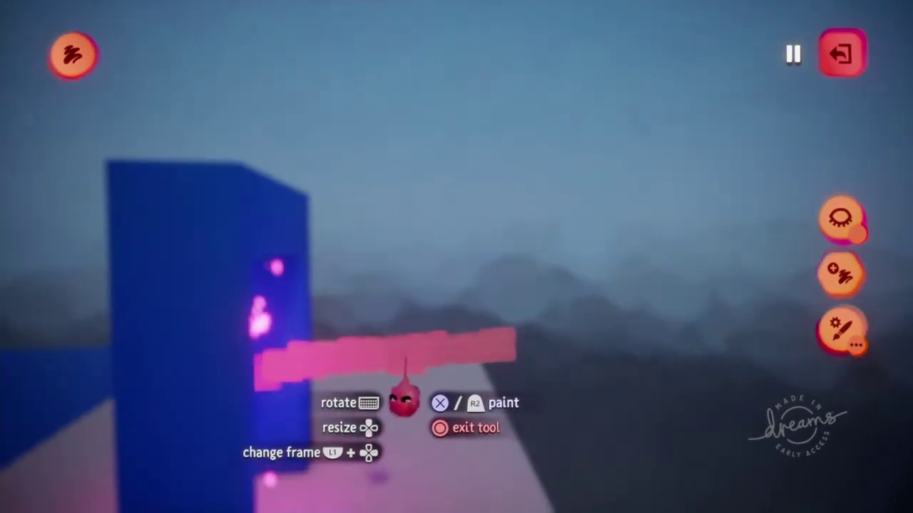
key(Escape)
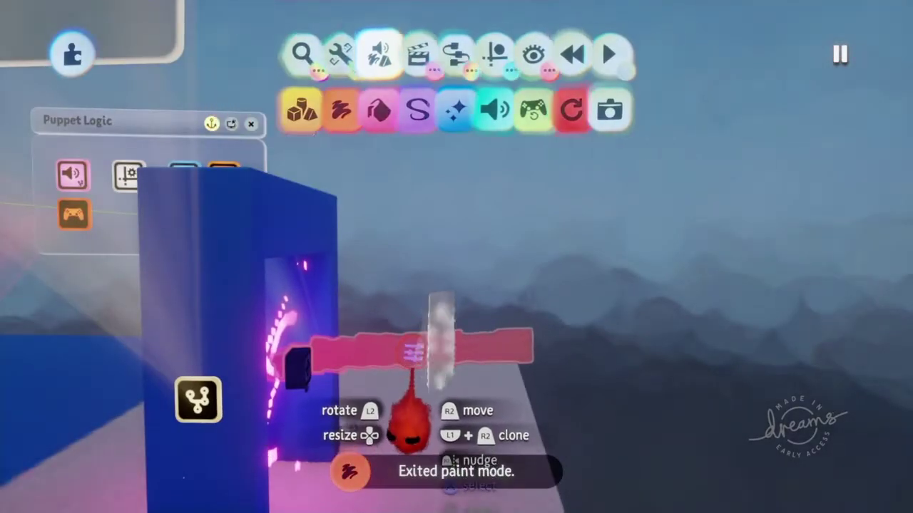
Turn on radial rotational duplicates for the painted stroke so that it fans out around the portal's centre
click(426, 345)
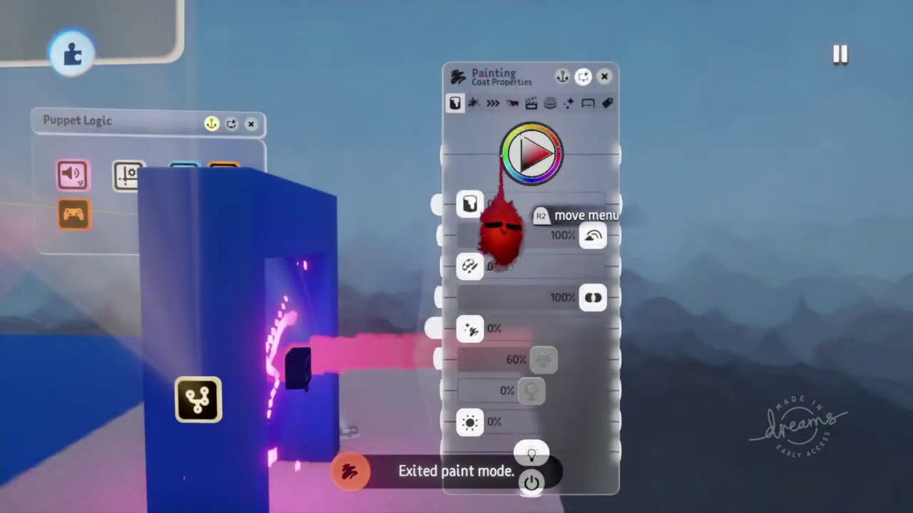
click(492, 103)
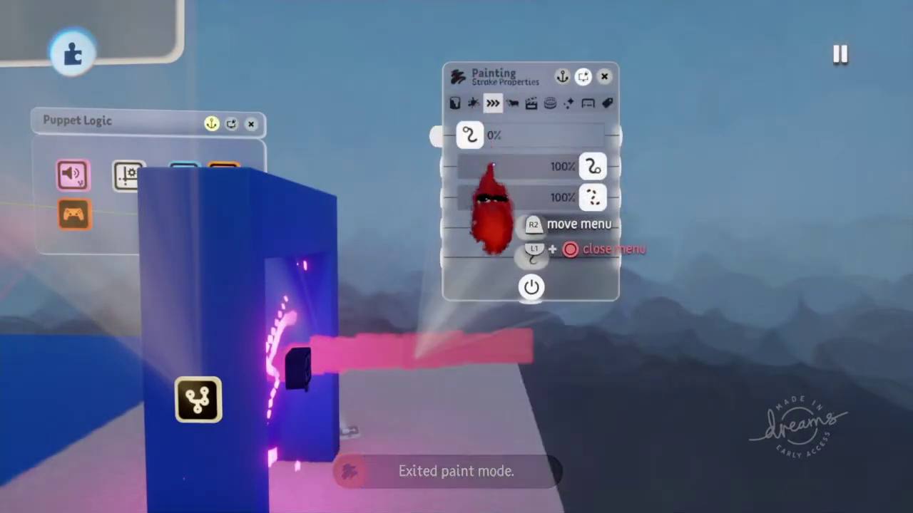
click(512, 104)
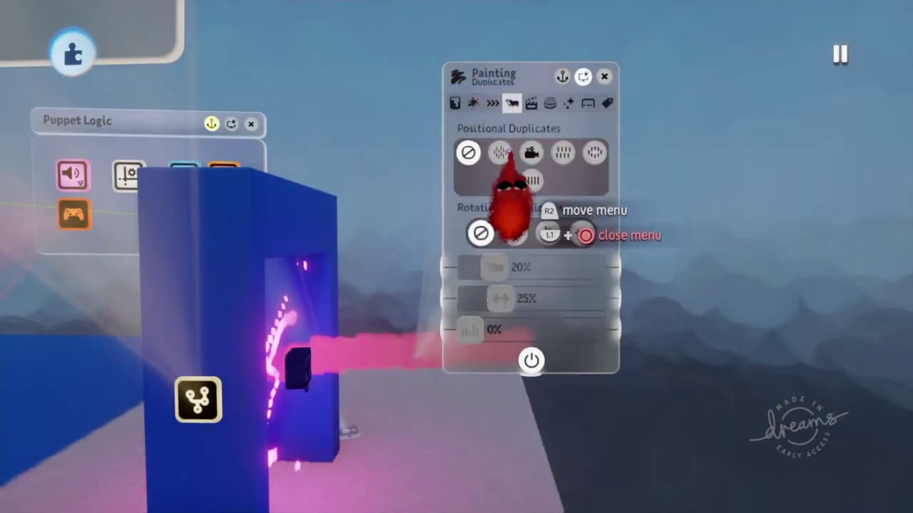
click(514, 233)
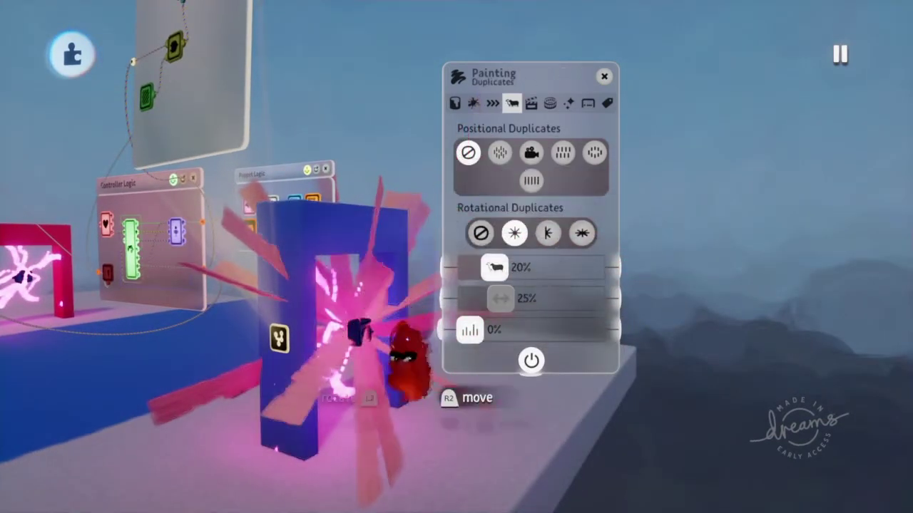
Tint the radial painting magenta at 100% and raise its glow
click(455, 103)
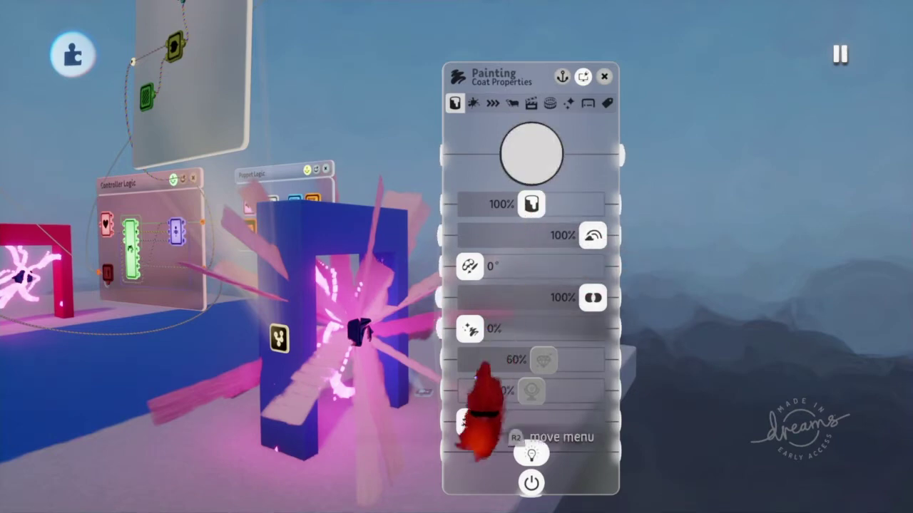
drag(470, 422, 509, 422)
drag(532, 151, 560, 160)
drag(568, 226, 567, 230)
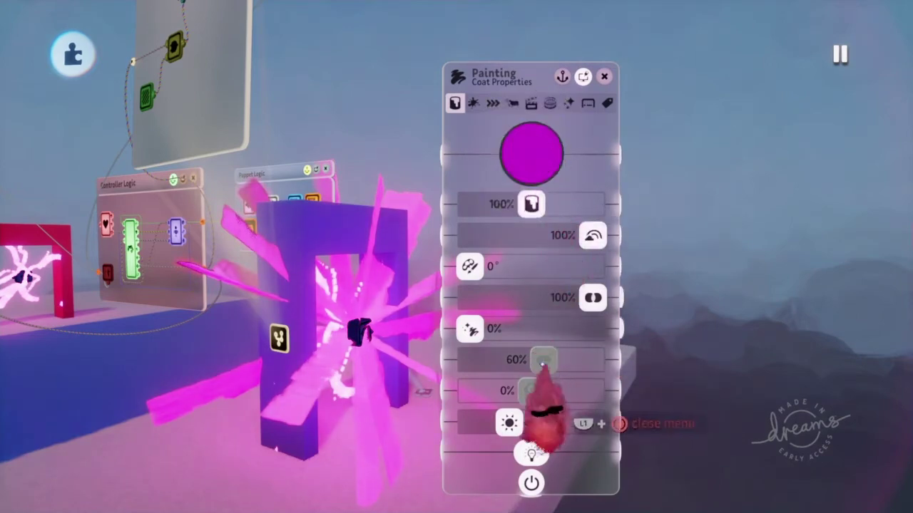
Set the radial painting's glow to 61%, its animation playback speed to 445% and turn off animation looping
drag(509, 422, 546, 421)
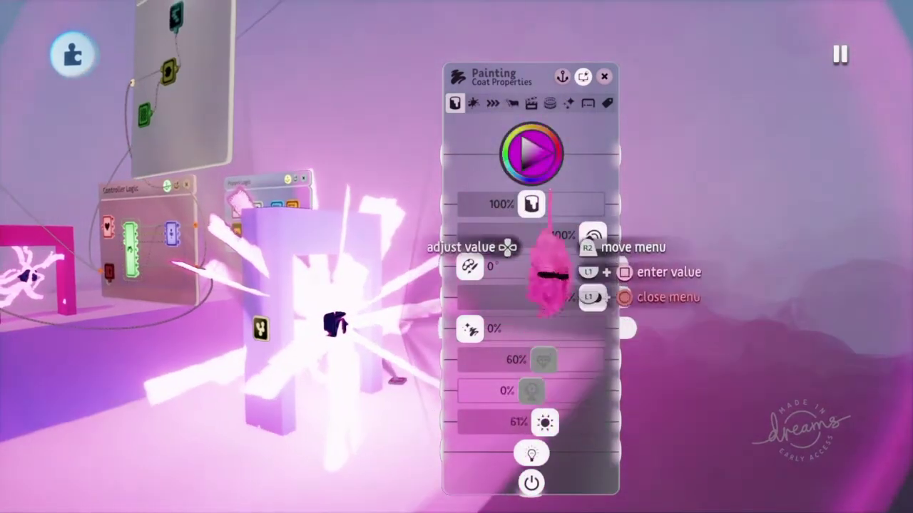
click(532, 103)
drag(532, 135, 593, 135)
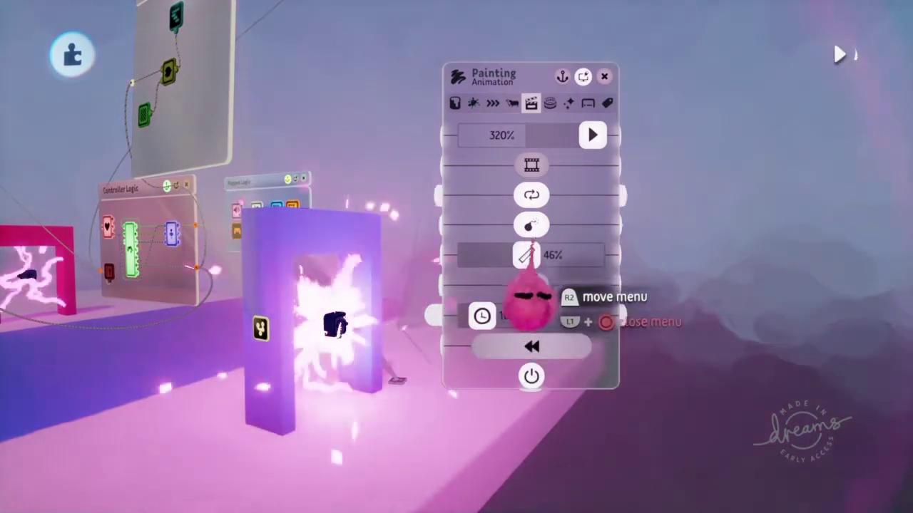
drag(596, 196, 663, 269)
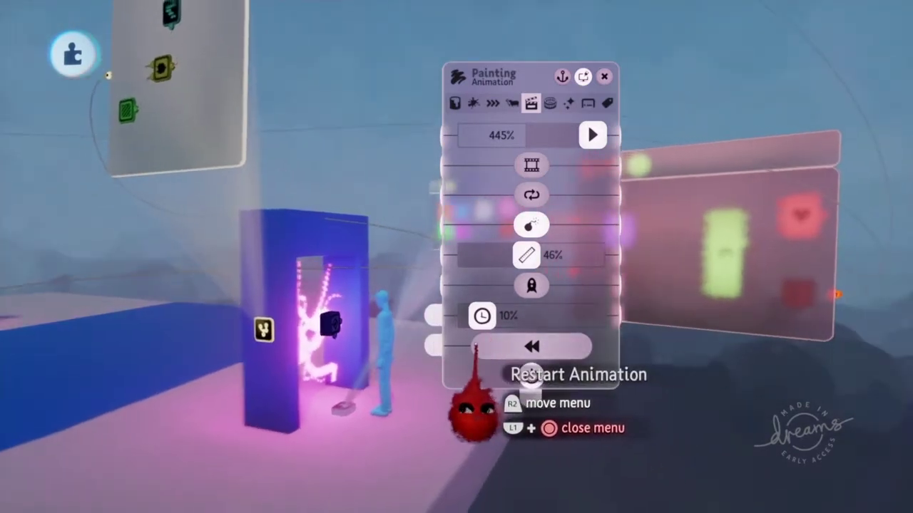
Turn off Preview Invisibility and move the painting's animation settings clear of the blue portal
click(568, 56)
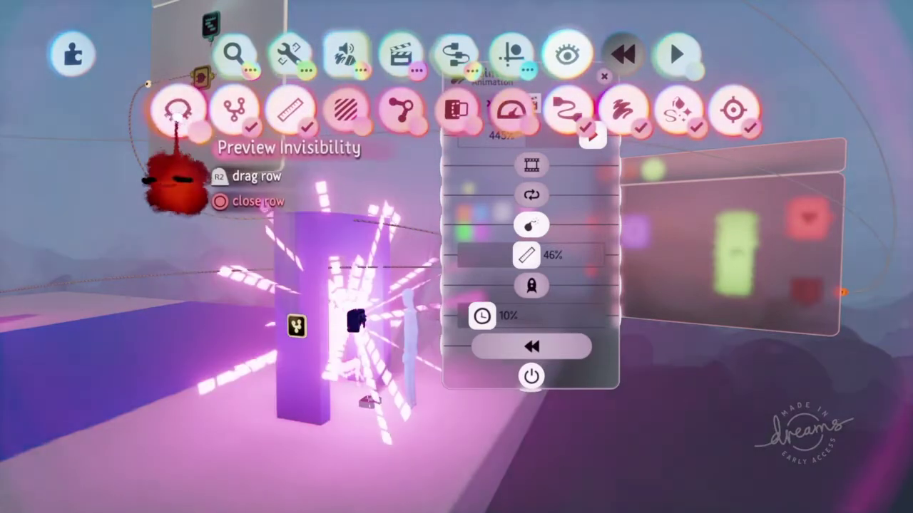
click(177, 110)
drag(499, 232, 599, 326)
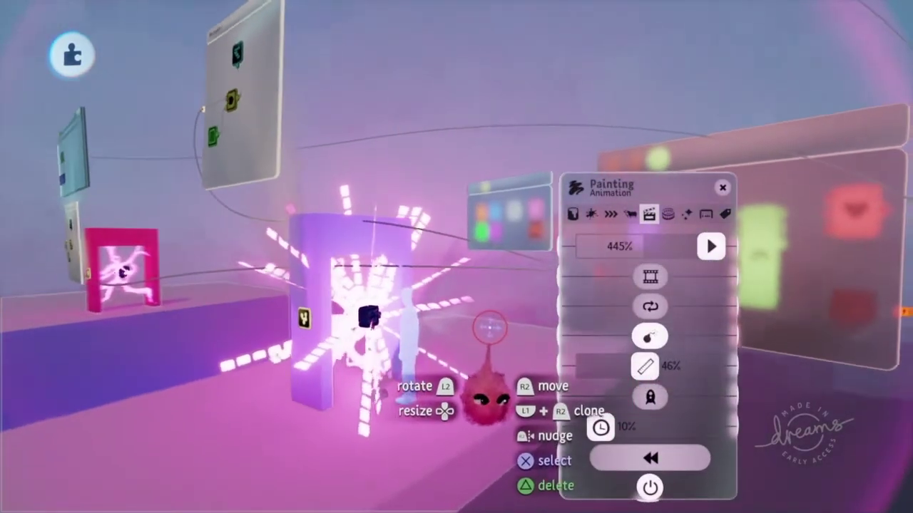
Wire the On End Trigger output of the blue portal's timeline to the painting's Restart Animation input and close the timeline's settings
middle_drag(492, 368, 508, 228)
middle_drag(510, 157, 492, 100)
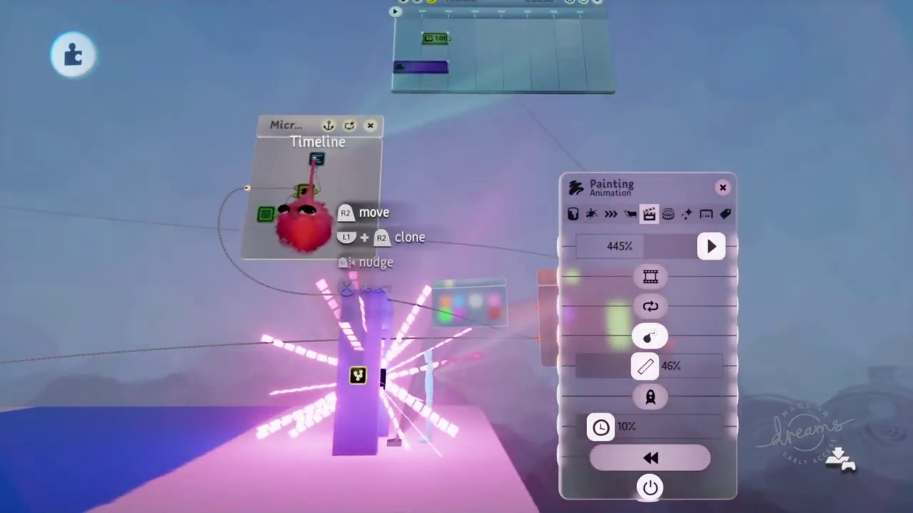
click(316, 159)
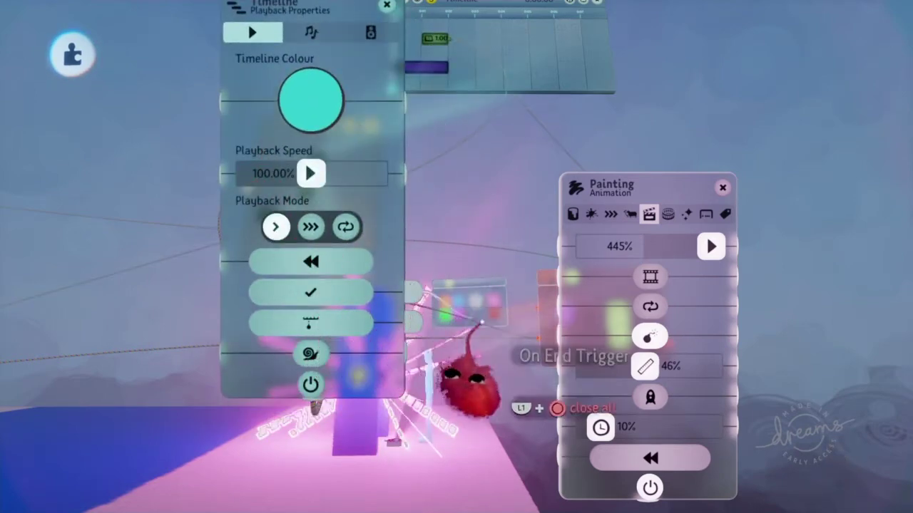
click(413, 292)
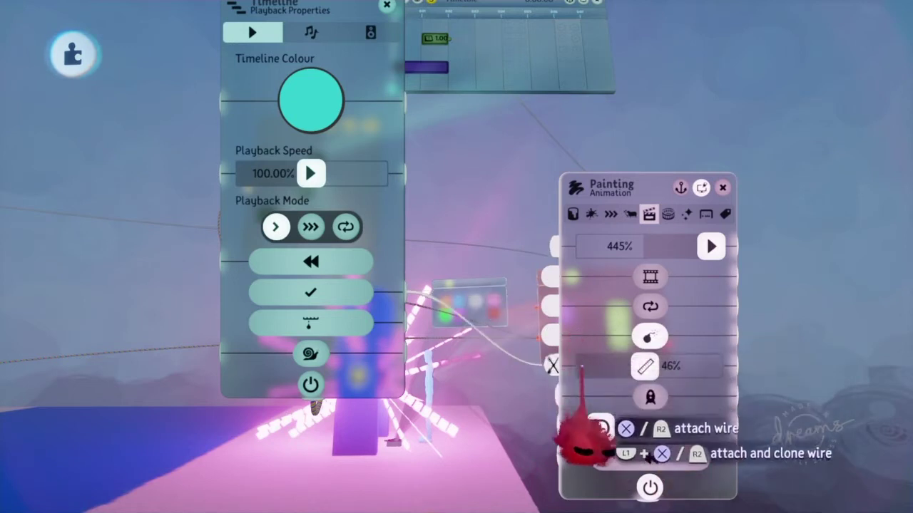
click(596, 458)
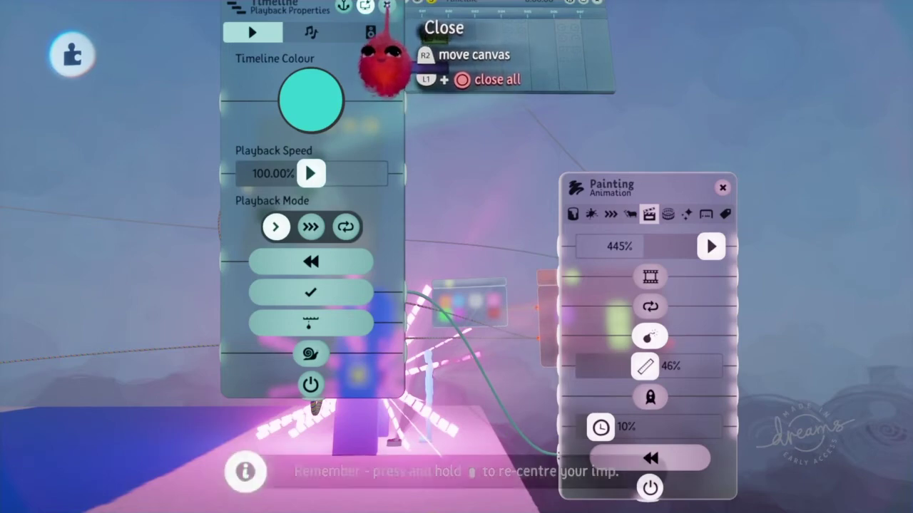
click(385, 6)
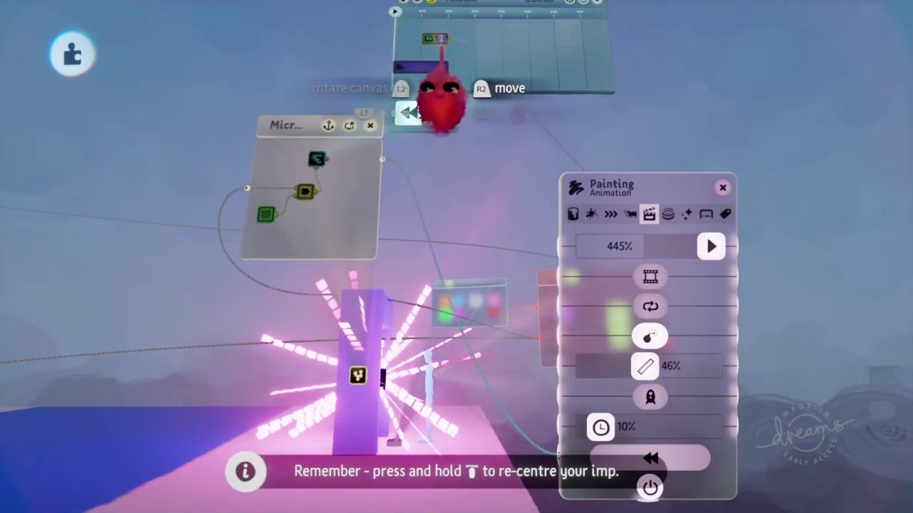
Place a keyframe on the blue portal's timeline, between the 1.00 clip and the purple camera clip
scroll(441, 48, up, 4)
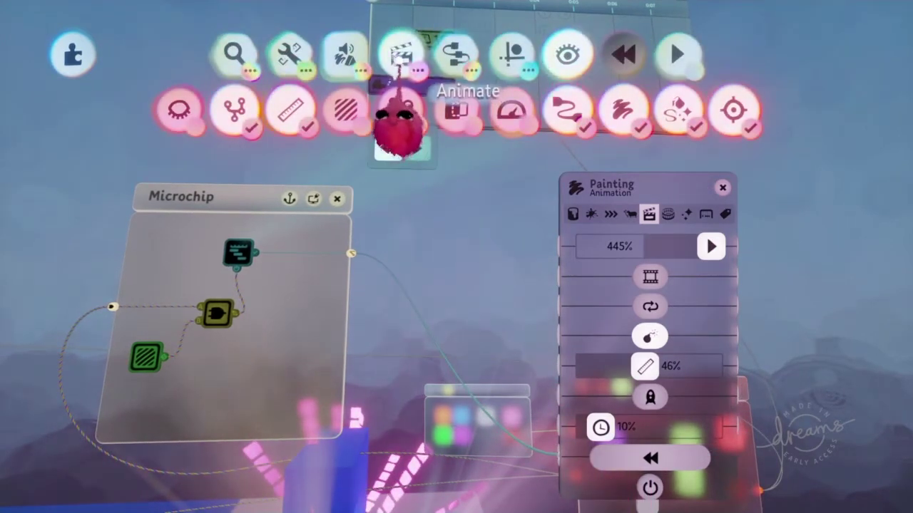
click(399, 64)
click(400, 113)
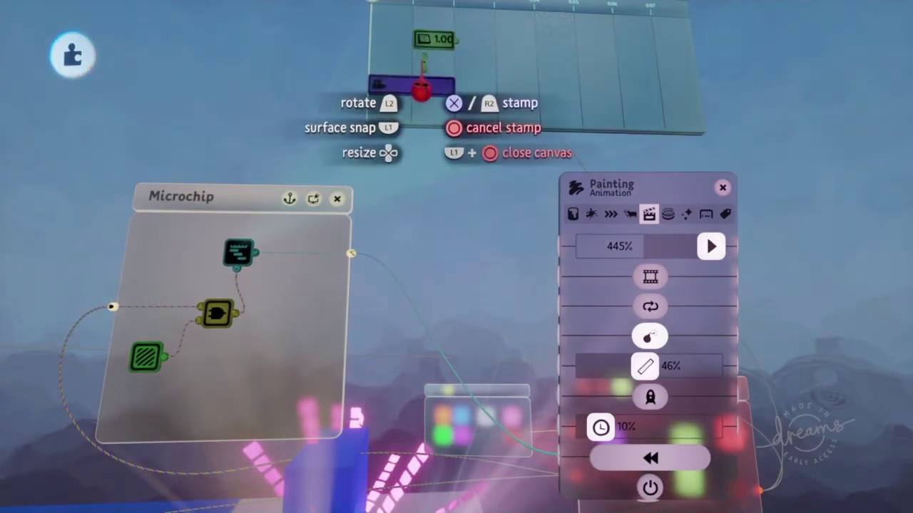
key(Right)
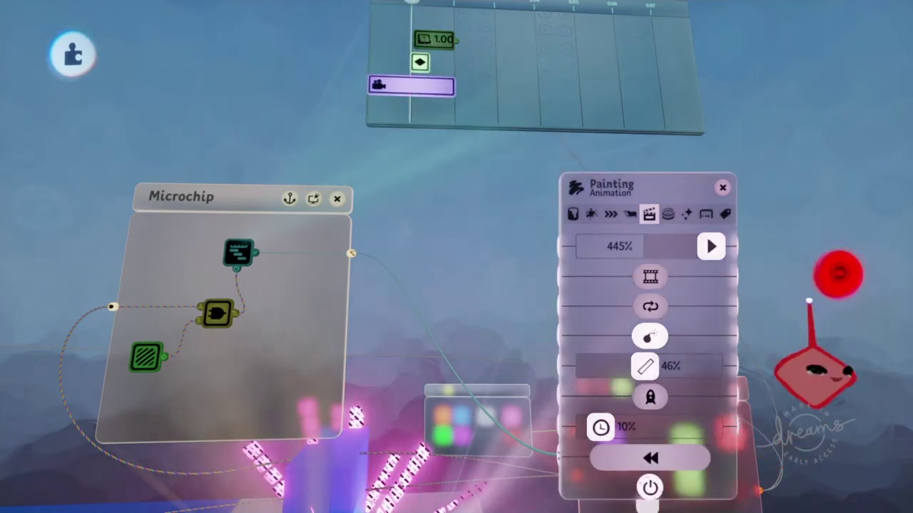
Reposition the timeline canvas, enter sound mode and search the sound effects for "Zap"
scroll(551, 278, down, 5)
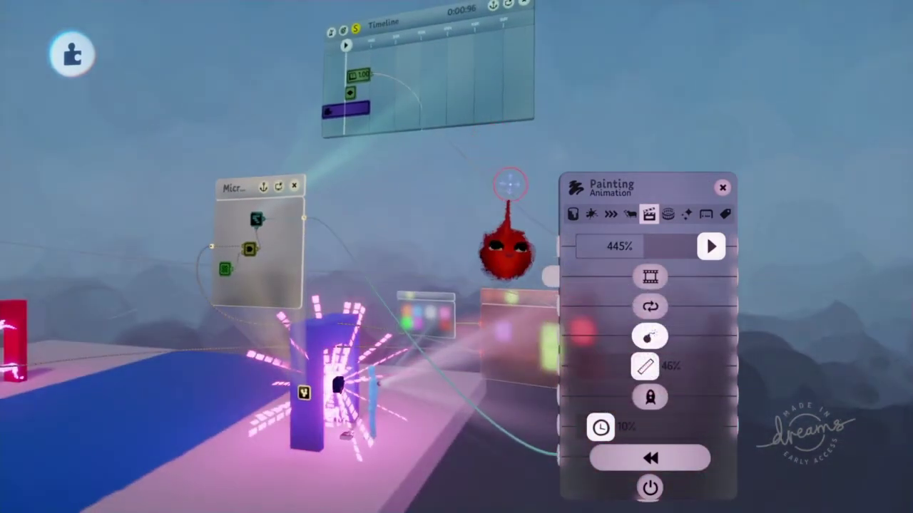
middle_drag(509, 184, 438, 356)
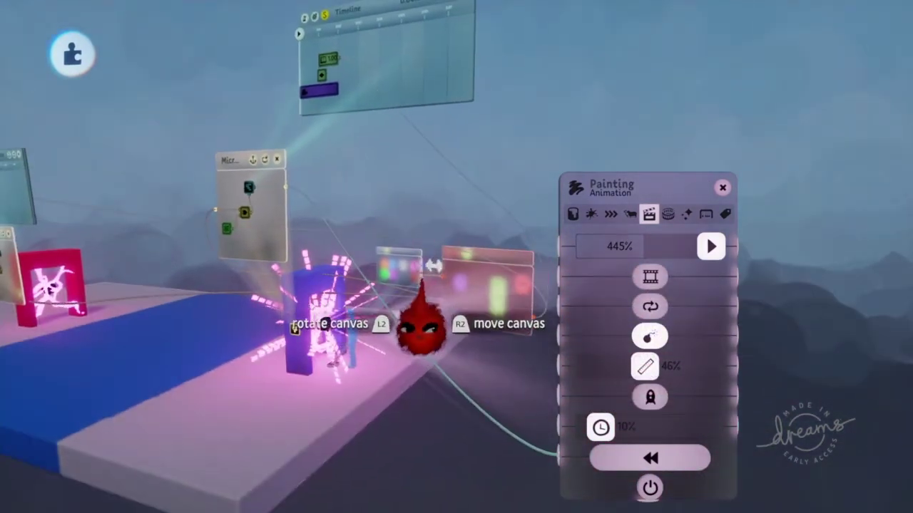
mouse_move(421, 279)
middle_down()
mouse_move(436, 229)
mouse_move(432, 269)
middle_up()
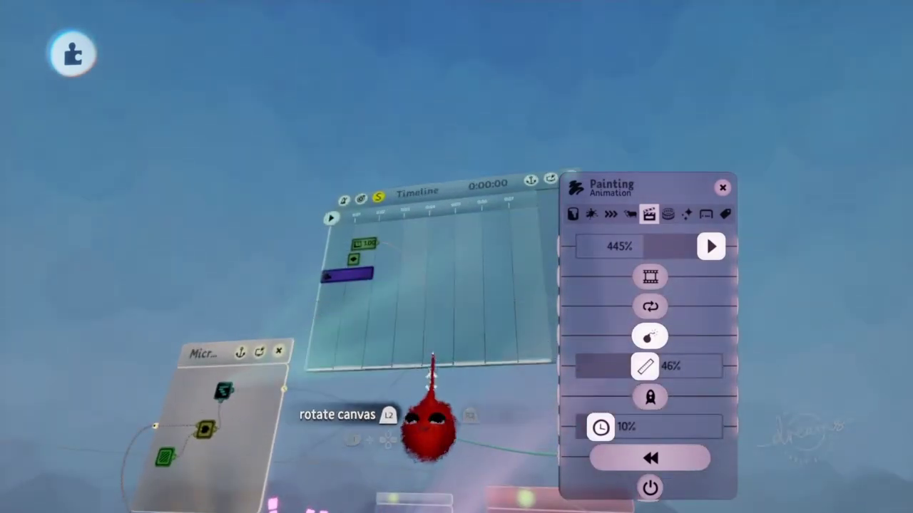
drag(491, 290, 558, 294)
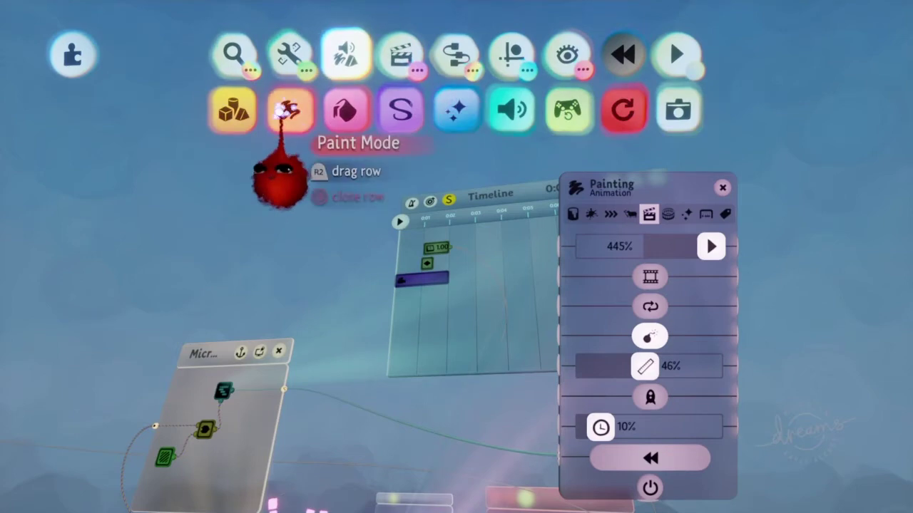
click(502, 136)
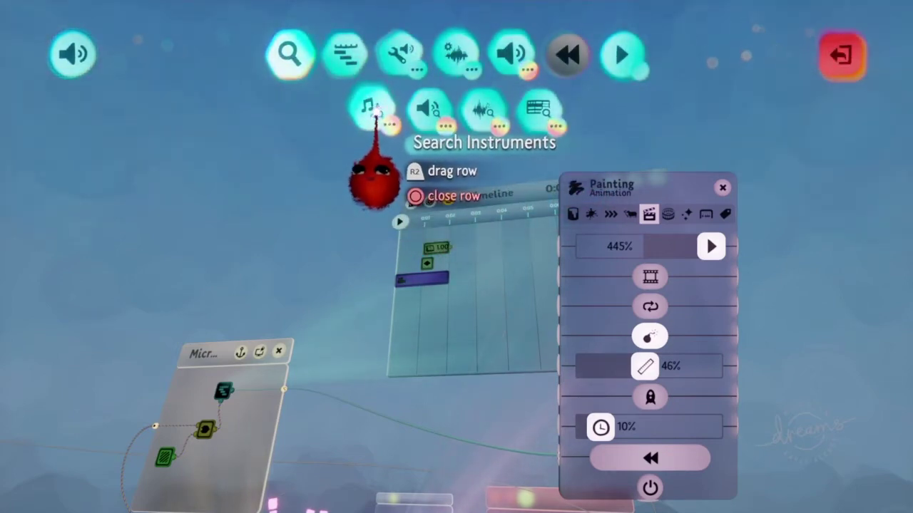
click(431, 113)
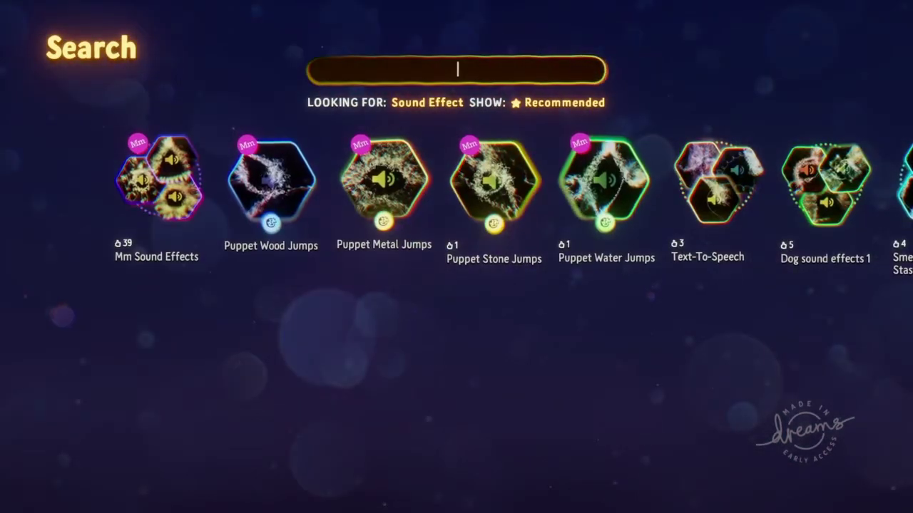
text(Zap)
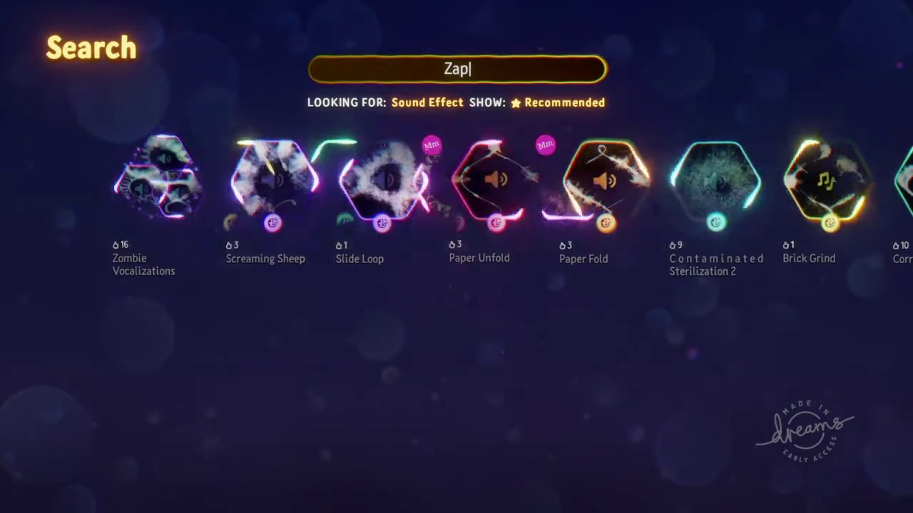
key(Return)
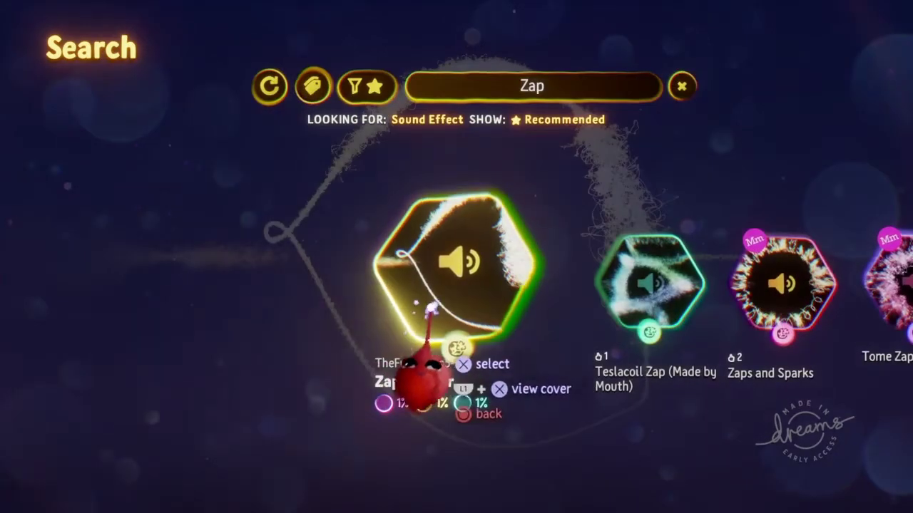
Browse the zap sound effects and place Zap Stinger on the timeline below the purple camera clip
key(Right)
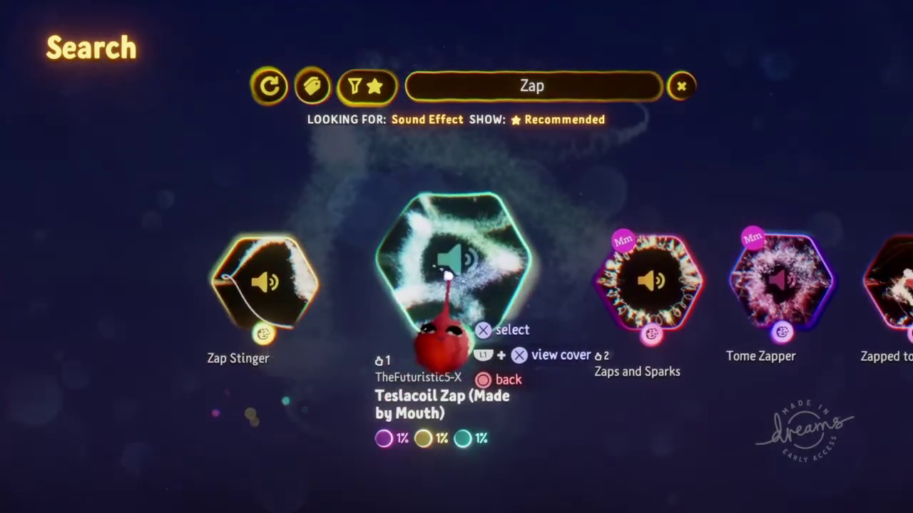
scroll(446, 271, right, 1)
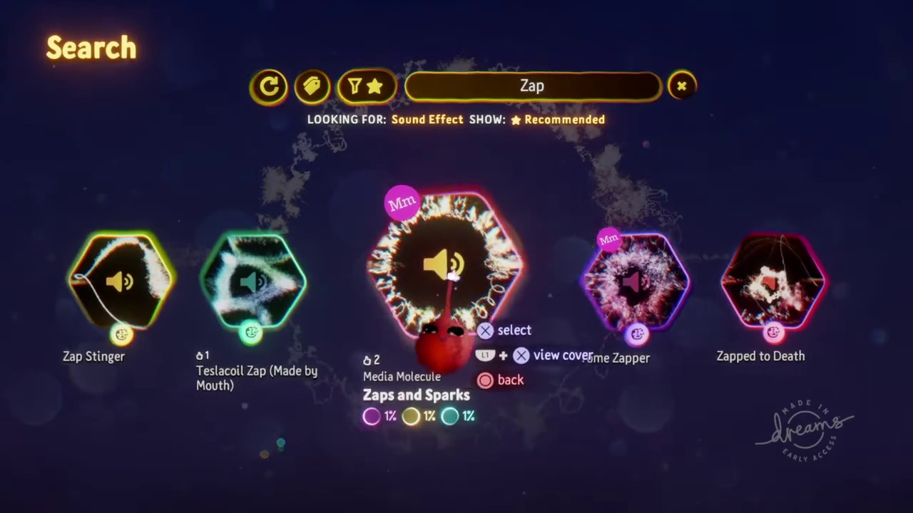
scroll(449, 275, right, 1)
scroll(454, 279, right, 1)
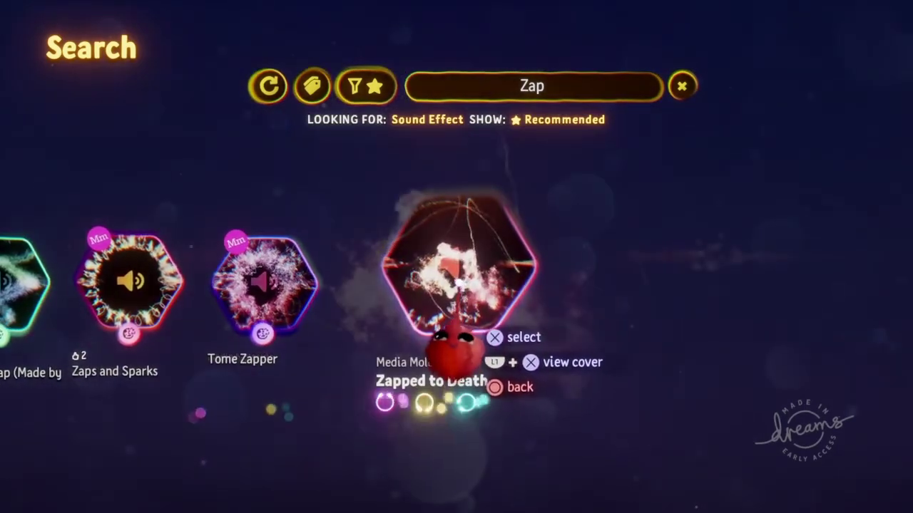
scroll(454, 299, left, 4)
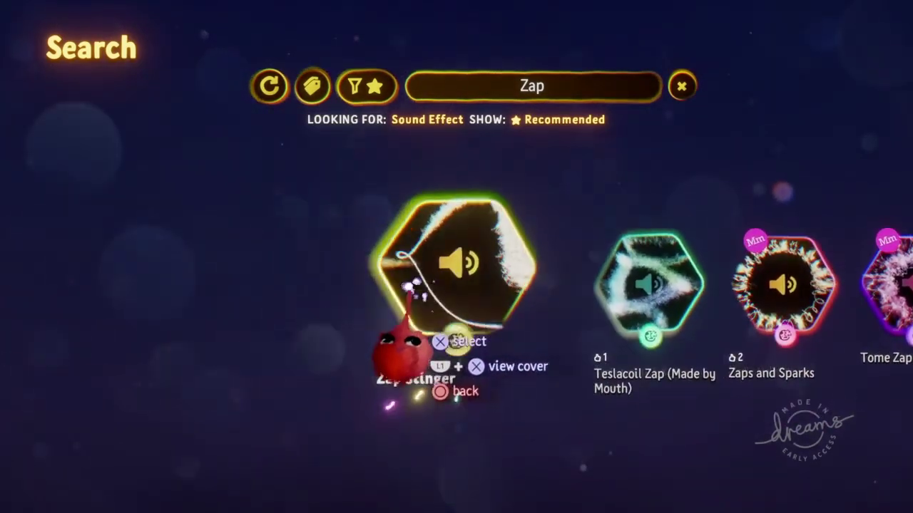
click(446, 278)
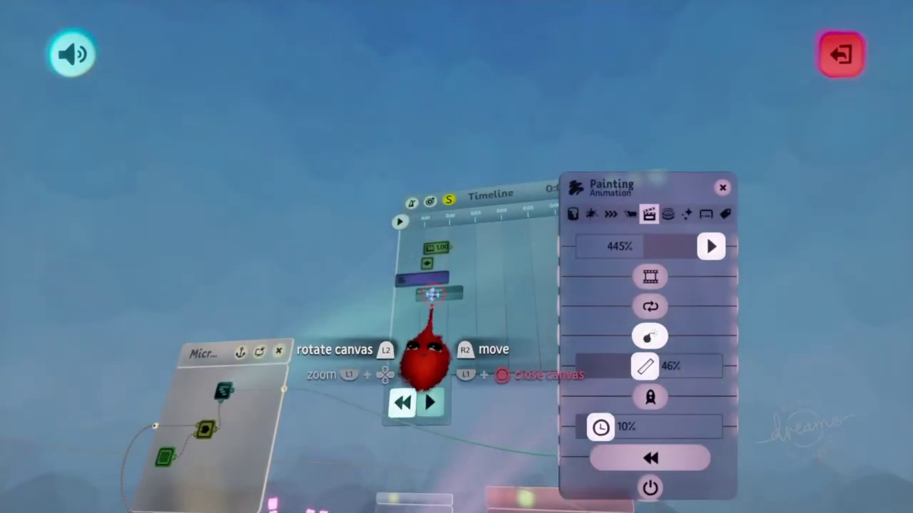
Check the Zap Stinger's sound settings, and close them along with the painting's animation settings
click(431, 300)
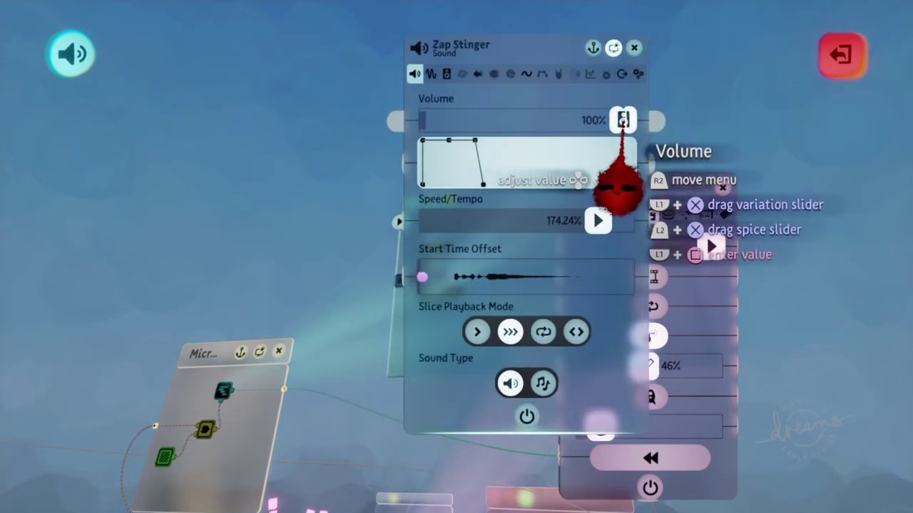
click(634, 48)
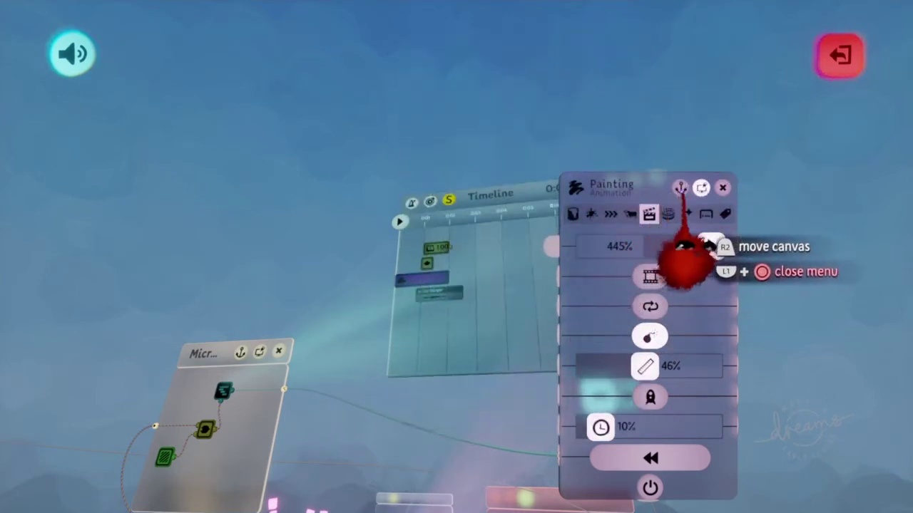
click(723, 188)
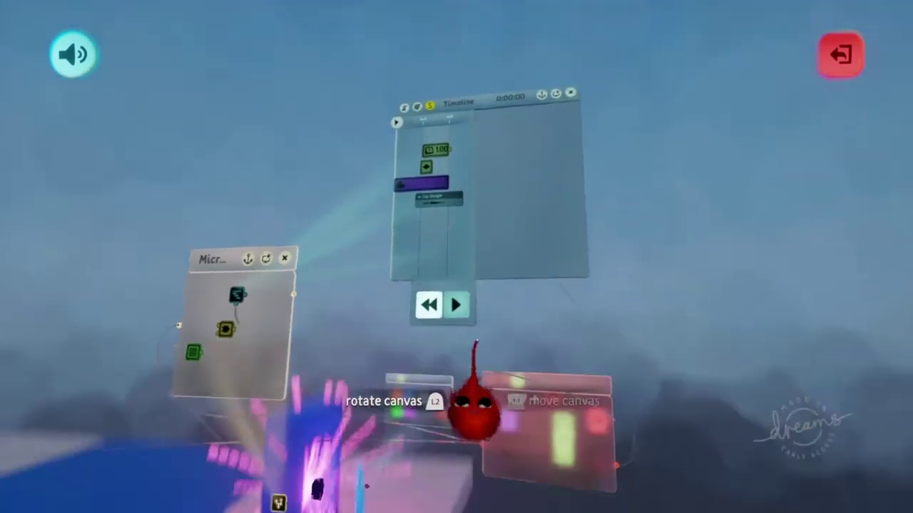
Play the 2 way scene to test the blue portal's painted effect and zap sound
key(Escape)
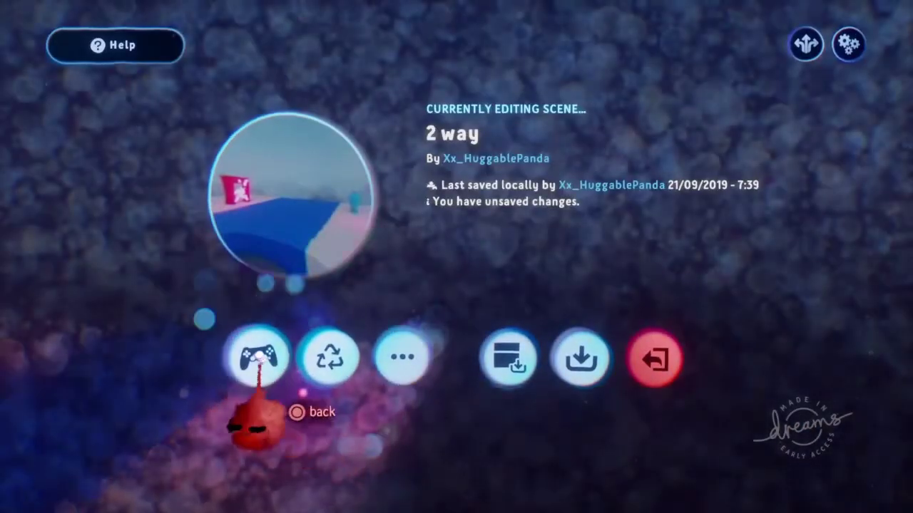
click(258, 322)
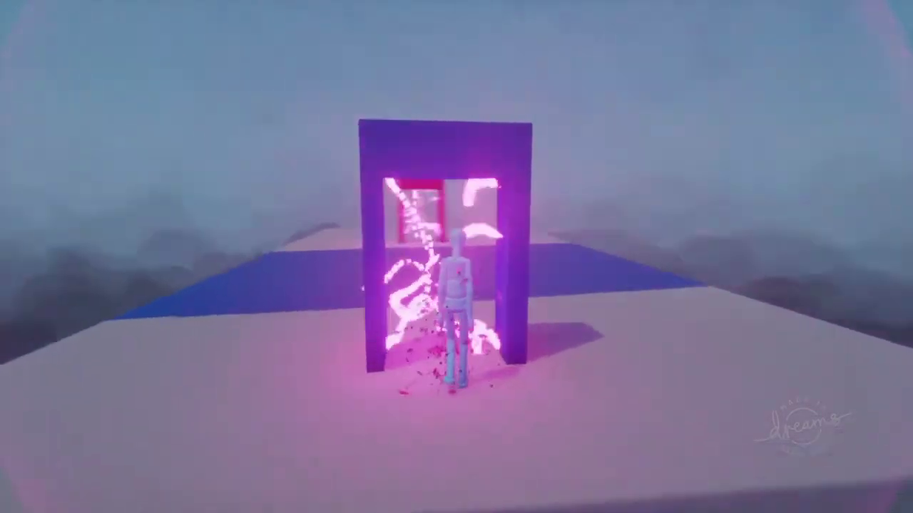